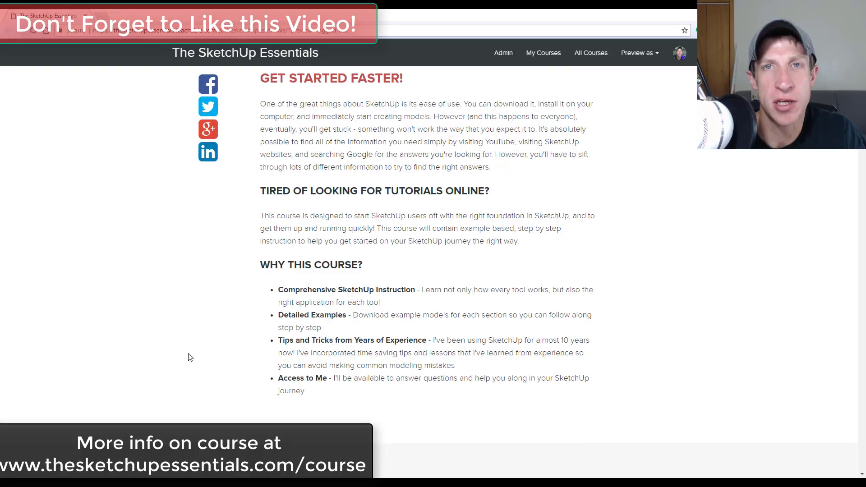
# Step: Scroll the SketchUp Essentials course page down past the lesson topics to photorealistic rendering
pyautogui.scroll(-8, 189, 357)
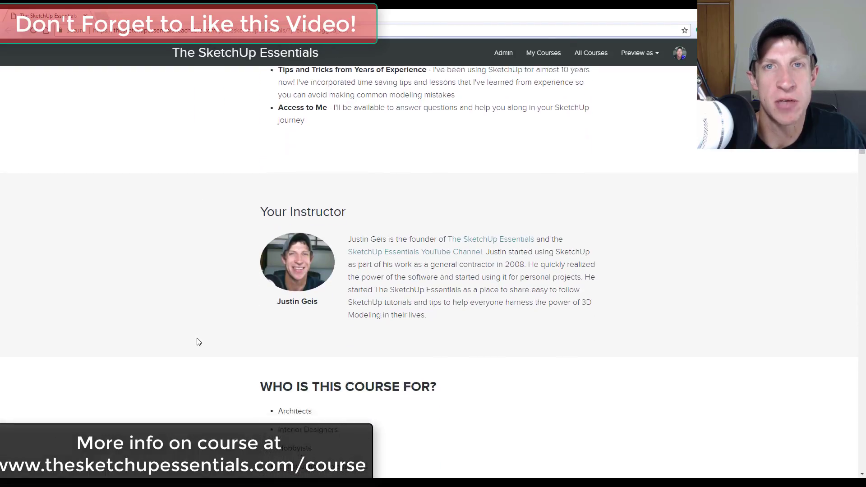
pyautogui.scroll(-4, 194, 338)
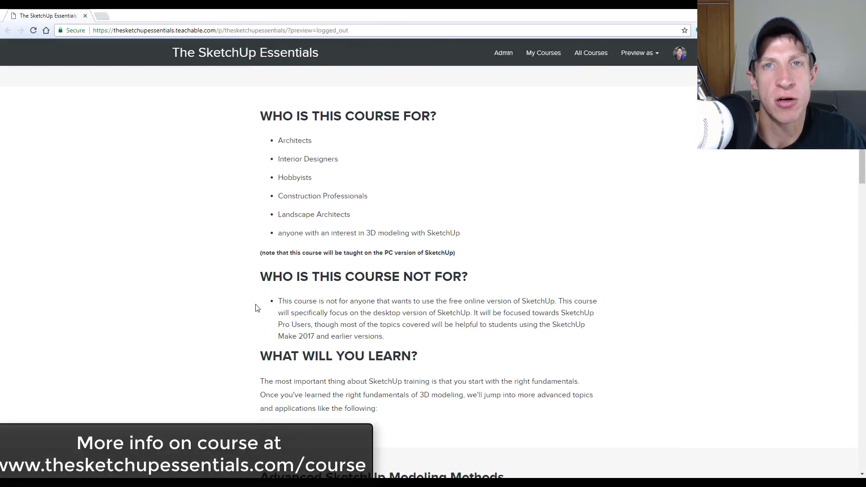
pyautogui.scroll(-6, 253, 307)
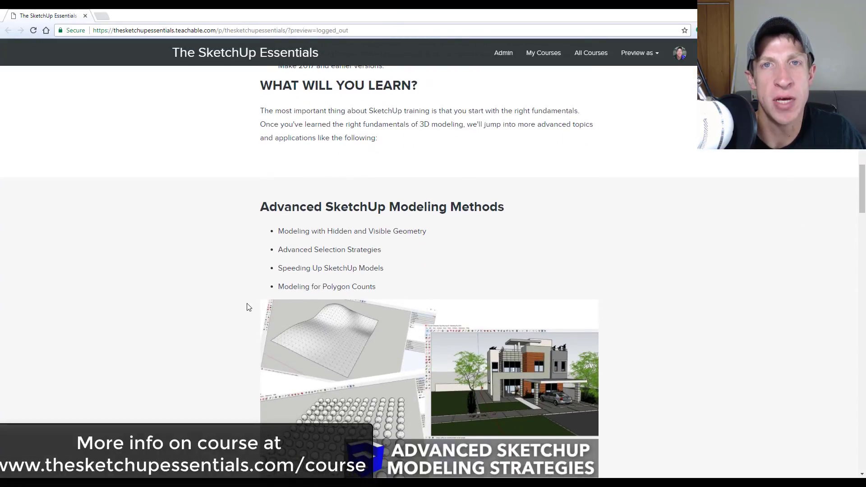
pyautogui.scroll(-2, 247, 307)
pyautogui.scroll(-6, 259, 259)
pyautogui.scroll(-2, 261, 262)
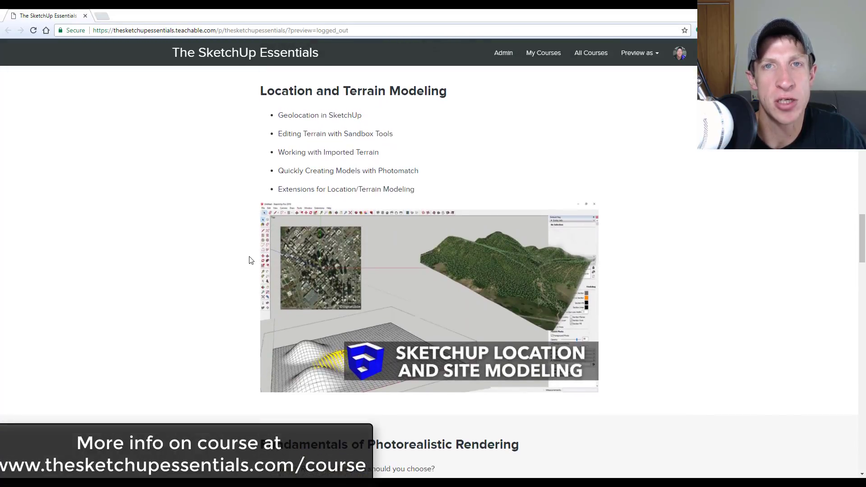
pyautogui.scroll(-5, 265, 201)
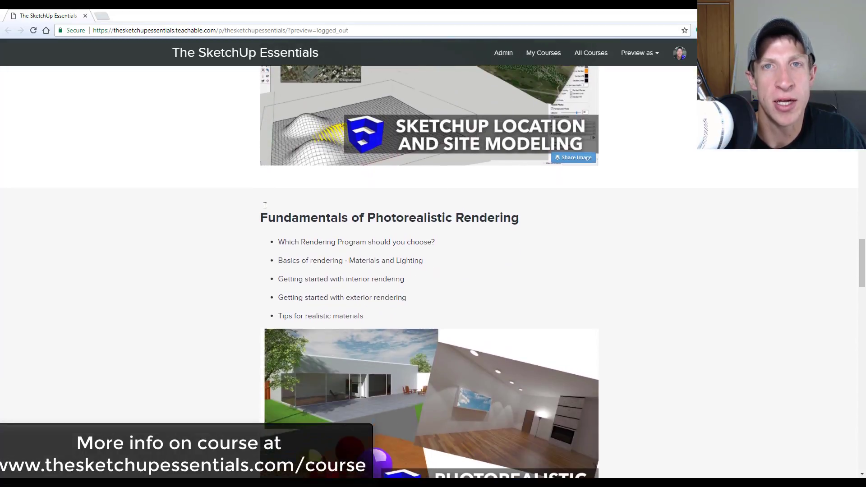
pyautogui.scroll(-2, 264, 206)
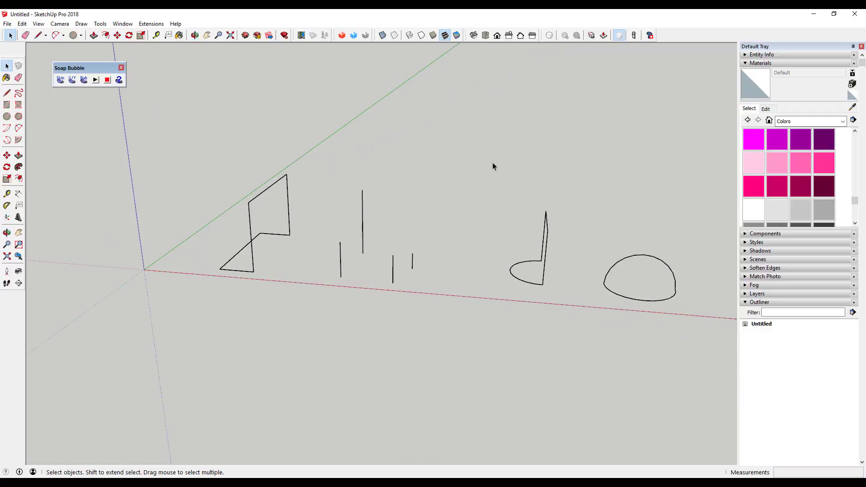
# Step: Orbit around the existing edge sketches and window-select all of them
pyautogui.scroll(-2, 496, 191)
pyautogui.scroll(2, 496, 191)
pyautogui.moveTo(270, 253); pyautogui.dragTo(324, 200, button='middle')
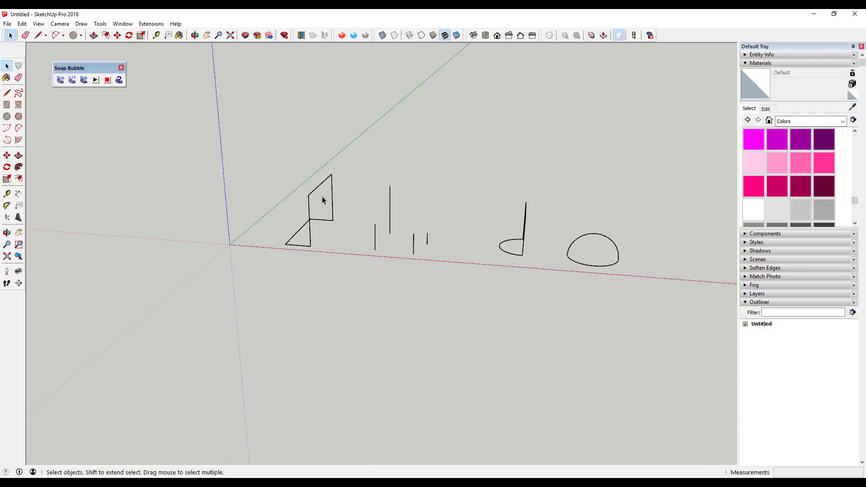
pyautogui.moveTo(289, 226)
pyautogui.mouseDown(button='middle')
pyautogui.moveTo(462, 222)
pyautogui.moveTo(193, 237)
pyautogui.moveTo(207, 236)
pyautogui.mouseUp(button='middle')
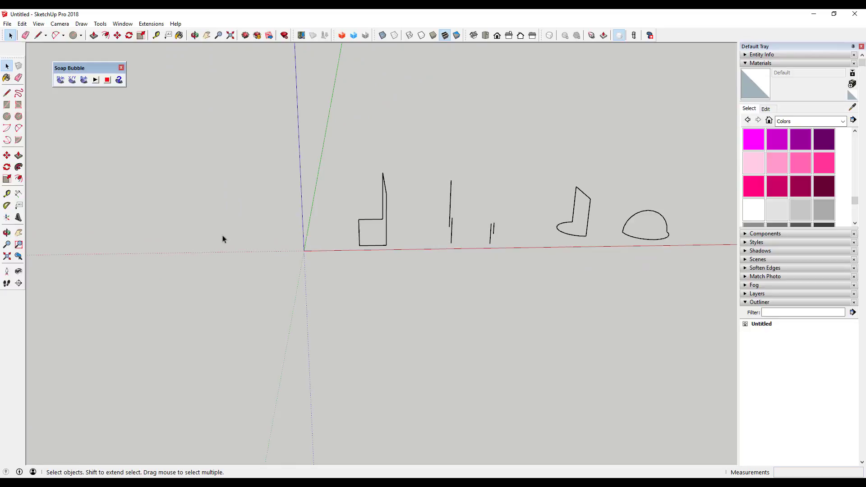
pyautogui.scroll(3, 222, 234)
pyautogui.moveTo(357, 237)
pyautogui.mouseDown(button='middle')
pyautogui.moveTo(388, 257)
pyautogui.moveTo(361, 260)
pyautogui.mouseUp(button='middle')
pyautogui.scroll(-5, 395, 143)
pyautogui.moveTo(392, 106); pyautogui.dragTo(596, 211)
# Step: Move the selected sketches further along the red axis, clearing space near the origin
pyautogui.press('m')
pyautogui.click(421, 155)
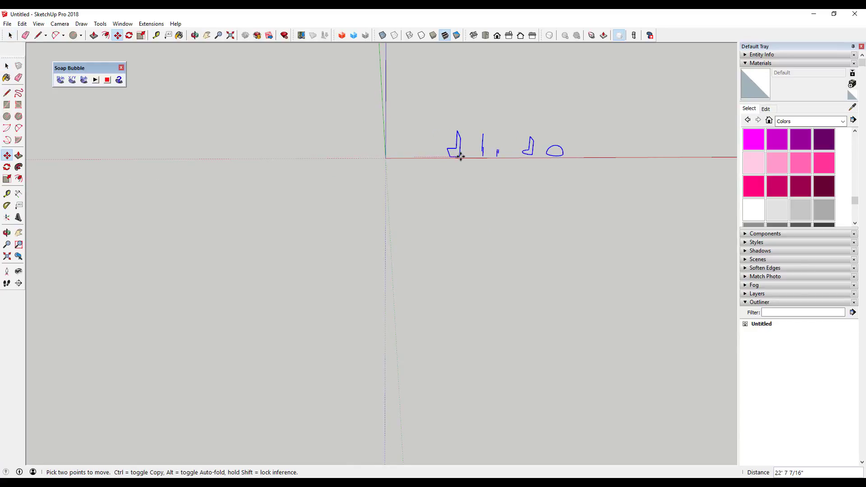
pyautogui.scroll(3, 400, 147)
pyautogui.press('space')
pyautogui.moveTo(401, 147); pyautogui.dragTo(397, 166, button='middle')
# Step: Draw a closed three-point triangle beside the origin so a shaded face fills it
pyautogui.press('l')
pyautogui.click(377, 190)
pyautogui.click(375, 137)
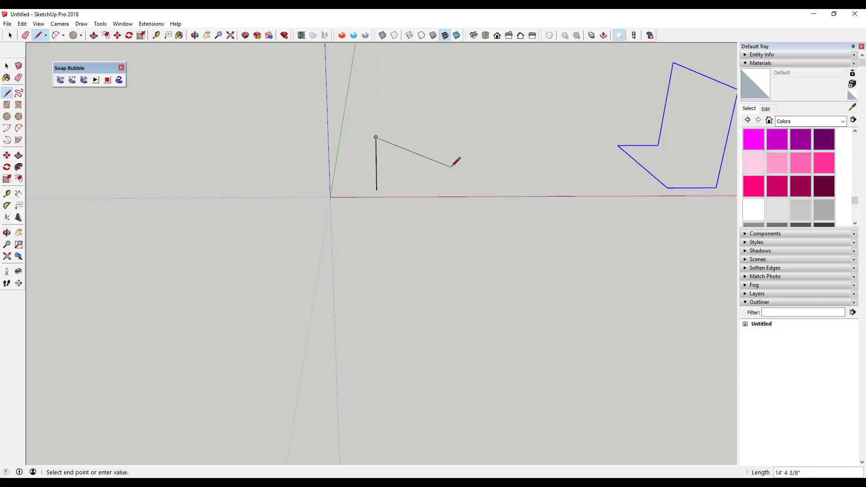
pyautogui.click(450, 190)
pyautogui.click(376, 190)
pyautogui.press('space')
pyautogui.moveTo(435, 209); pyautogui.dragTo(441, 183, button='middle')
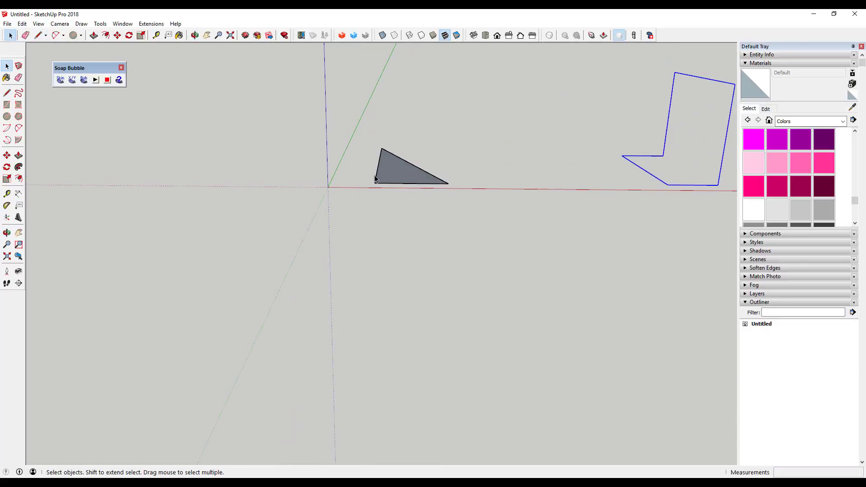
pyautogui.moveTo(382, 162); pyautogui.dragTo(402, 187, button='middle')
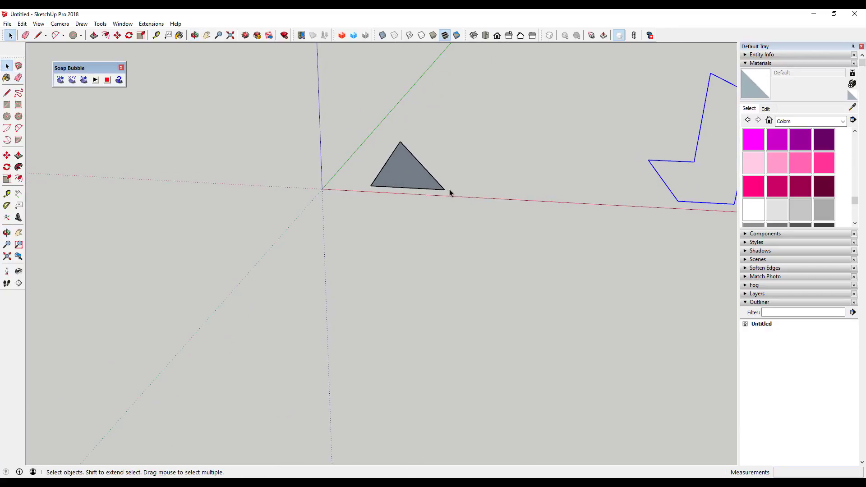
# Step: Erase the triangle's bottom edge and draw new edges forming a non-flat bowtie outline
pyautogui.press('e')
pyautogui.click(412, 189)
pyautogui.press('space')
pyautogui.press('l')
pyautogui.click(370, 186)
pyautogui.click(370, 116)
pyautogui.click(445, 189)
pyautogui.moveTo(541, 120); pyautogui.dragTo(388, 203, button='middle')
pyautogui.press('space')
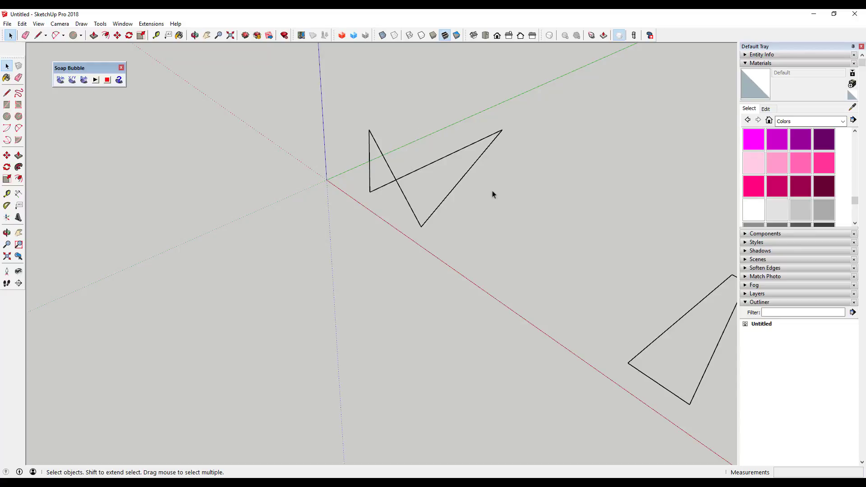
pyautogui.moveTo(412, 164); pyautogui.dragTo(400, 210, button='middle')
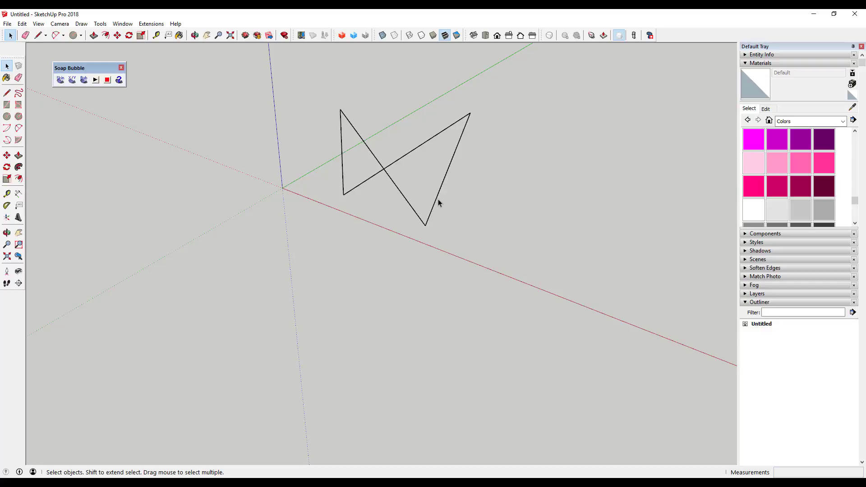
# Step: Try a closing line across the bowtie, then undo it to keep the loop open
pyautogui.press('l')
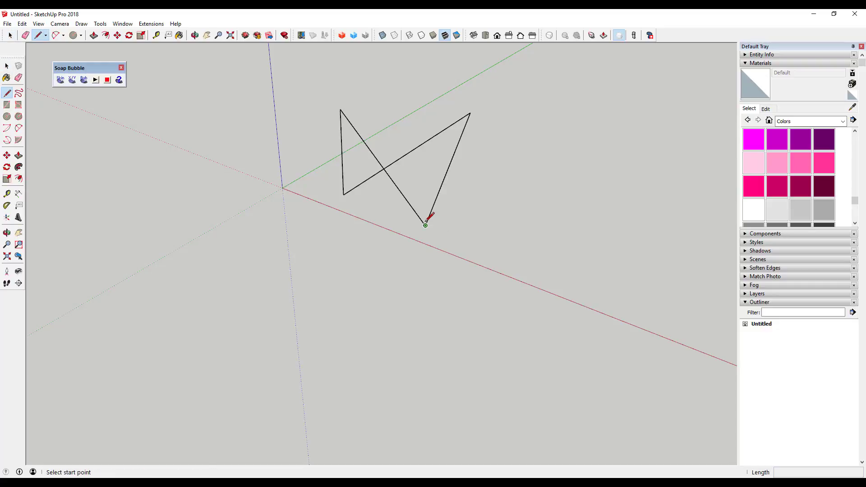
pyautogui.click(425, 225)
pyautogui.click(343, 194)
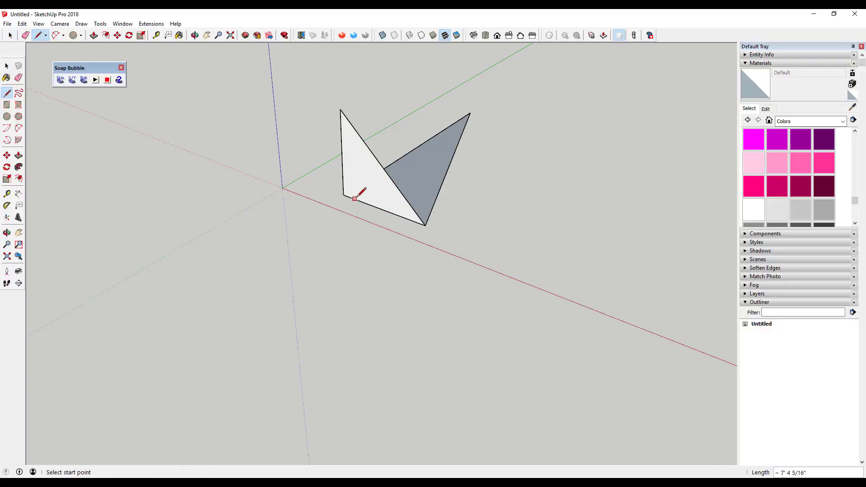
pyautogui.press('space')
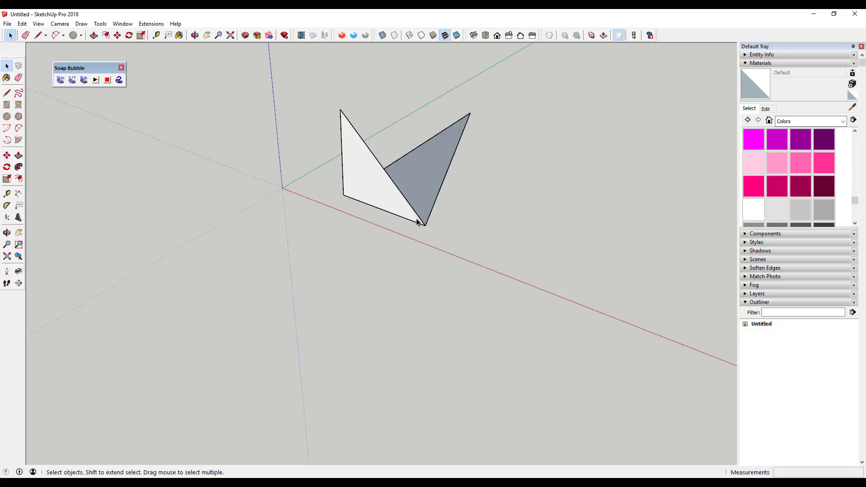
pyautogui.hotkey('ctrl', 'z')
pyautogui.moveTo(418, 212); pyautogui.dragTo(440, 173, button='middle')
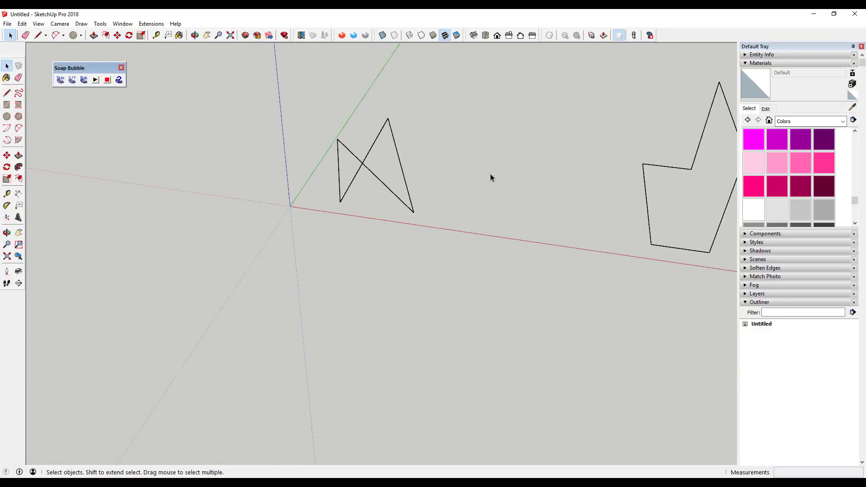
# Step: Orbit around all the outlines and nudge the Soap Bubble toolbar into a new position
pyautogui.scroll(-3, 367, 169)
pyautogui.moveTo(367, 170); pyautogui.dragTo(481, 170, button='middle')
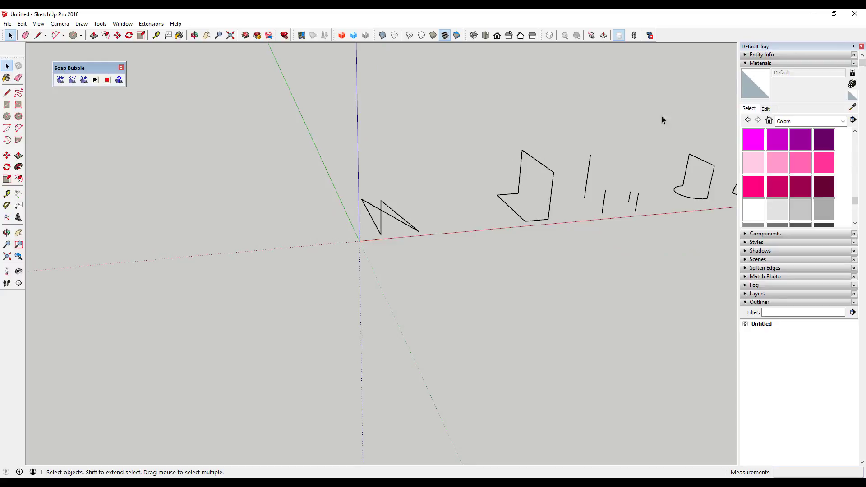
pyautogui.moveTo(442, 151); pyautogui.dragTo(418, 79, button='middle')
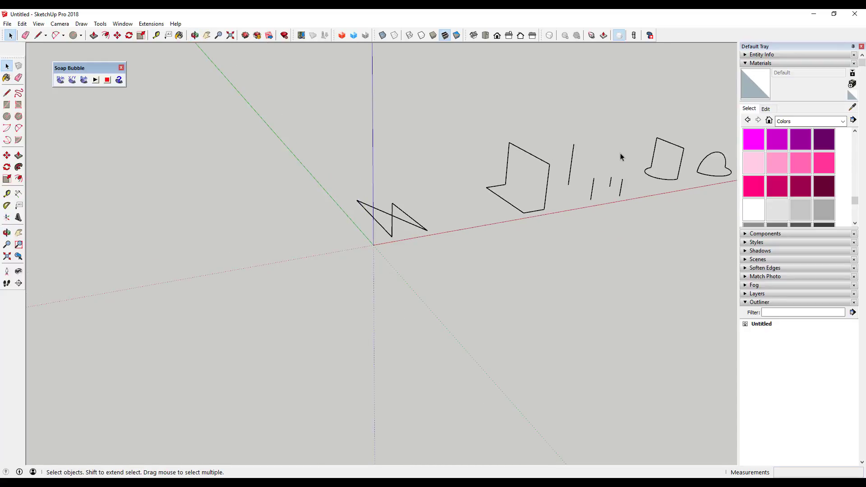
pyautogui.moveTo(581, 188); pyautogui.dragTo(594, 188, button='middle')
pyautogui.moveTo(84, 68)
pyautogui.mouseDown()
pyautogui.moveTo(127, 65)
pyautogui.moveTo(82, 63)
pyautogui.mouseUp()
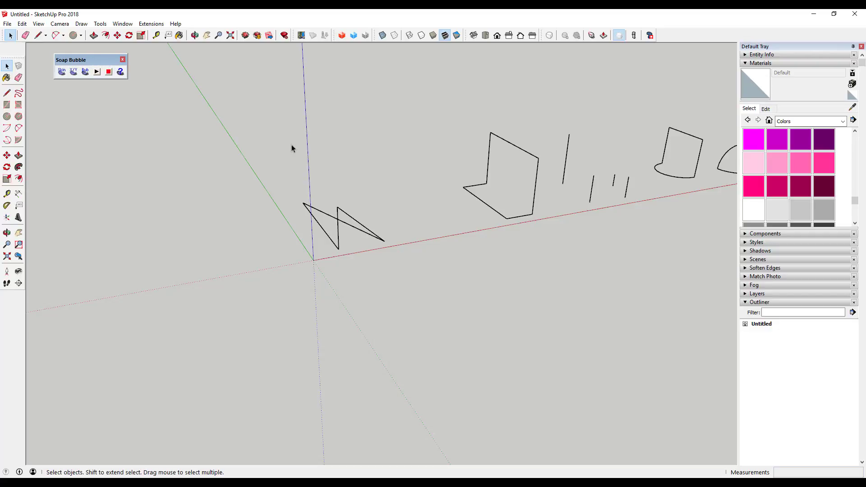
# Step: Window-select the bowtie edge loop and bring it closer into view
pyautogui.moveTo(291, 148); pyautogui.dragTo(300, 204, button='middle')
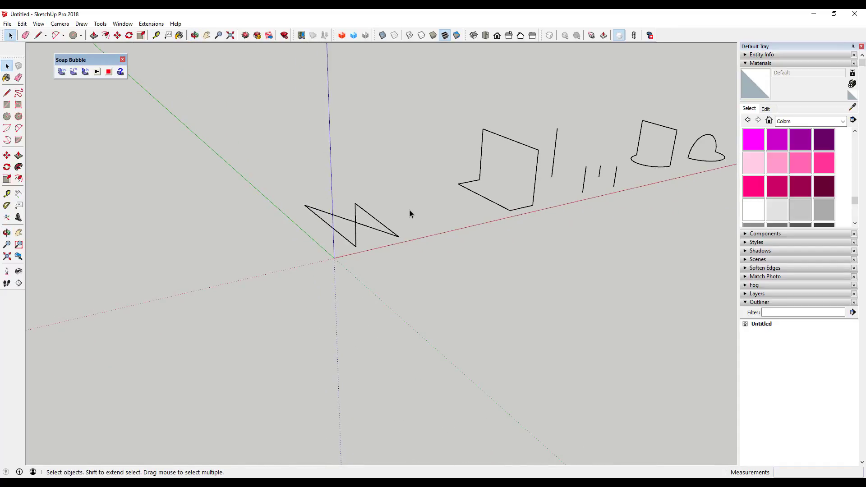
pyautogui.moveTo(279, 184); pyautogui.dragTo(423, 275)
pyautogui.moveTo(356, 221); pyautogui.dragTo(555, 185, button='middle')
pyautogui.scroll(3, 470, 203)
pyautogui.moveTo(469, 202); pyautogui.dragTo(551, 250, button='middle')
pyautogui.scroll(-2, 622, 199)
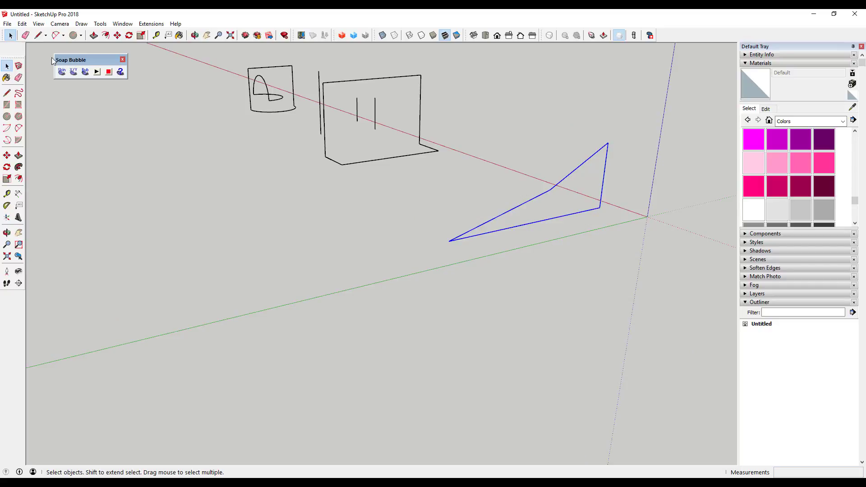
# Step: Generate a Soap Skin with 10 divisions across the selected bowtie loop
pyautogui.click(62, 72)
pyautogui.moveTo(435, 195); pyautogui.dragTo(638, 184, button='middle')
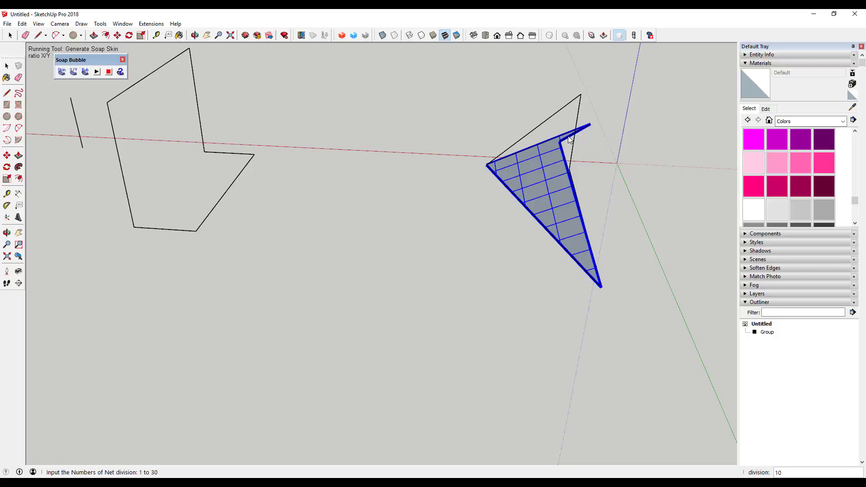
pyautogui.moveTo(601, 257)
pyautogui.mouseDown(button='middle')
pyautogui.moveTo(526, 212)
pyautogui.moveTo(592, 228)
pyautogui.mouseUp(button='middle')
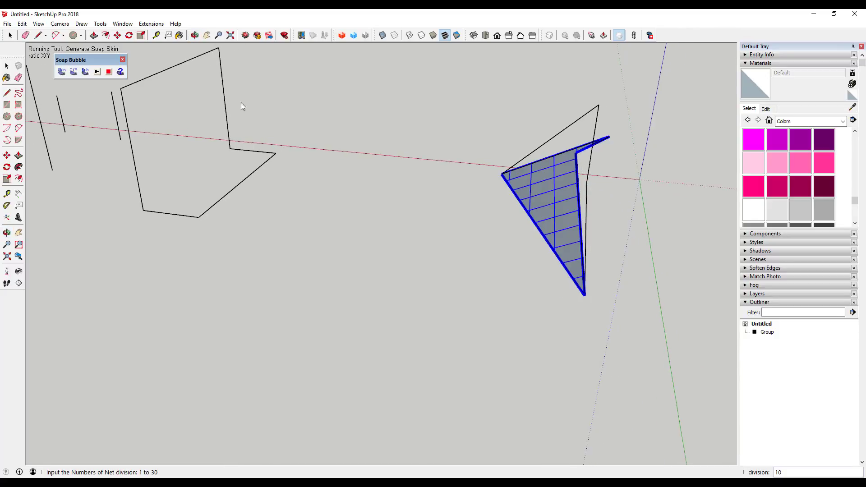
pyautogui.press('Return')
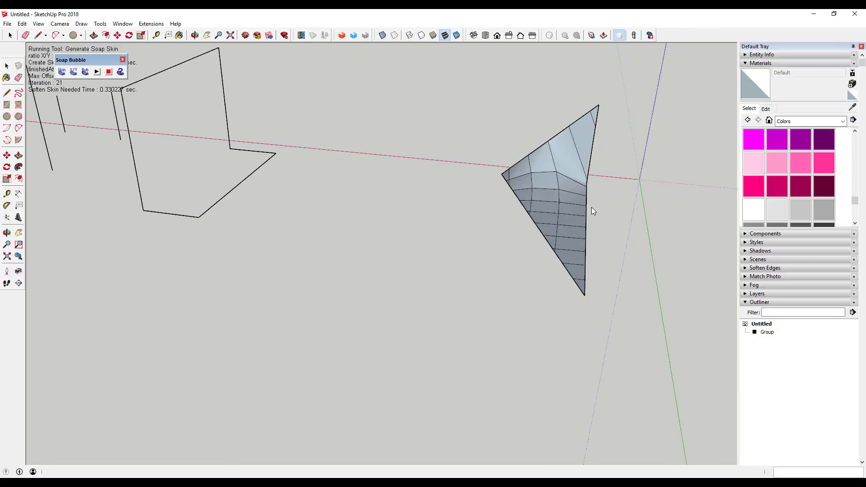
pyautogui.moveTo(594, 212)
pyautogui.mouseDown(button='middle')
pyautogui.moveTo(362, 133)
pyautogui.moveTo(564, 247)
pyautogui.moveTo(588, 244)
pyautogui.moveTo(462, 232)
pyautogui.moveTo(488, 169)
pyautogui.mouseUp(button='middle')
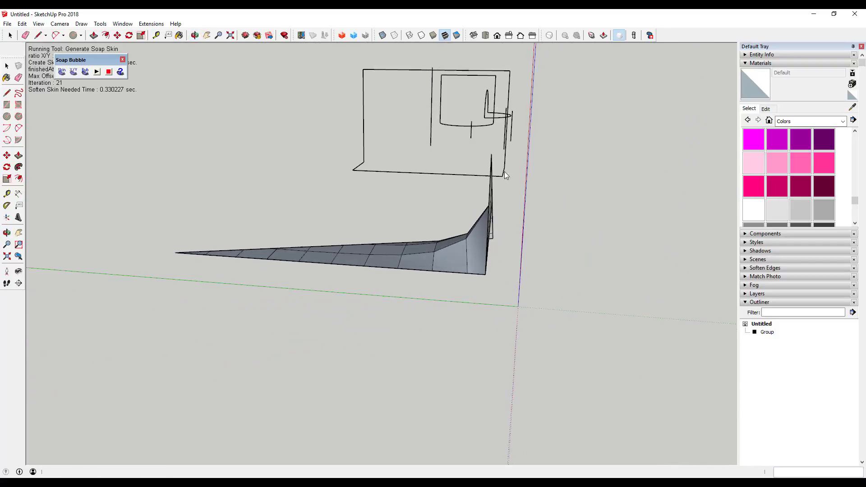
pyautogui.moveTo(516, 170)
pyautogui.mouseDown(button='middle')
pyautogui.moveTo(494, 196)
pyautogui.moveTo(636, 208)
pyautogui.moveTo(553, 218)
pyautogui.moveTo(163, 100)
pyautogui.mouseUp(button='middle')
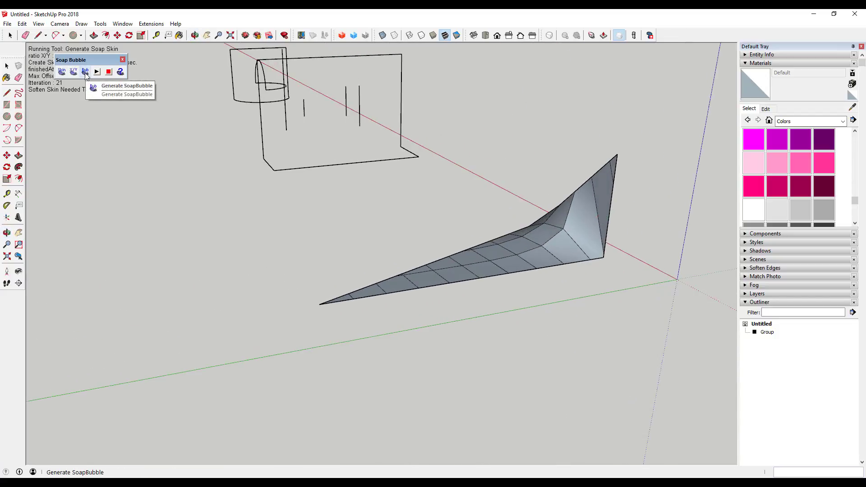
pyautogui.moveTo(558, 248)
pyautogui.mouseDown(button='middle')
pyautogui.moveTo(570, 277)
pyautogui.moveTo(589, 253)
pyautogui.moveTo(480, 224)
pyautogui.moveTo(499, 239)
pyautogui.moveTo(483, 246)
pyautogui.moveTo(604, 221)
pyautogui.moveTo(466, 218)
pyautogui.moveTo(322, 250)
pyautogui.moveTo(309, 221)
pyautogui.mouseUp(button='middle')
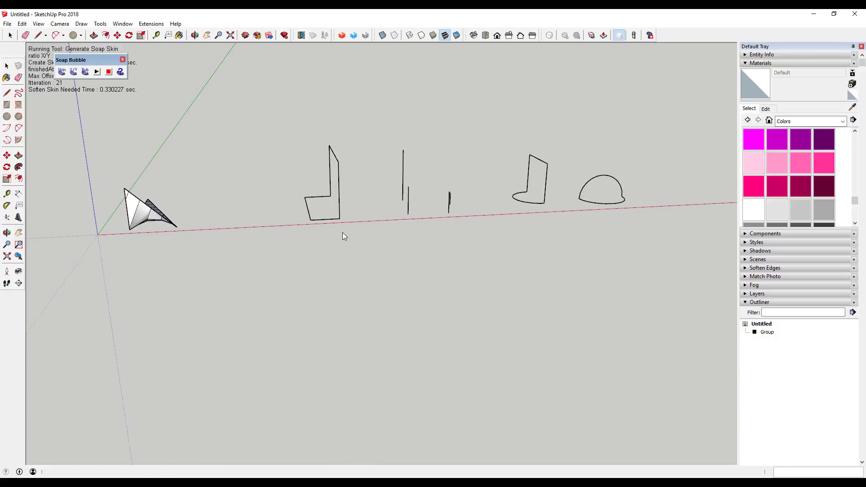
# Step: Window-select the chair-shaped outline and orbit to face it
pyautogui.press('space')
pyautogui.moveTo(266, 127); pyautogui.dragTo(363, 267)
pyautogui.scroll(2, 352, 198)
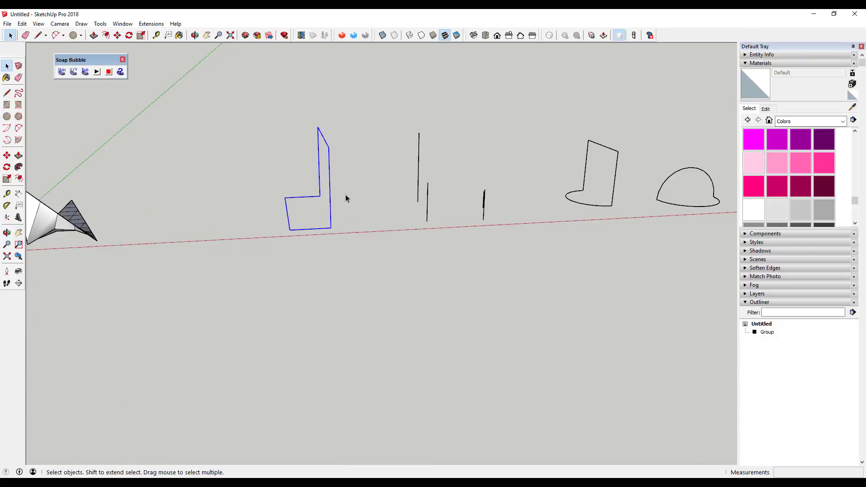
pyautogui.moveTo(345, 197); pyautogui.dragTo(303, 193, button='middle')
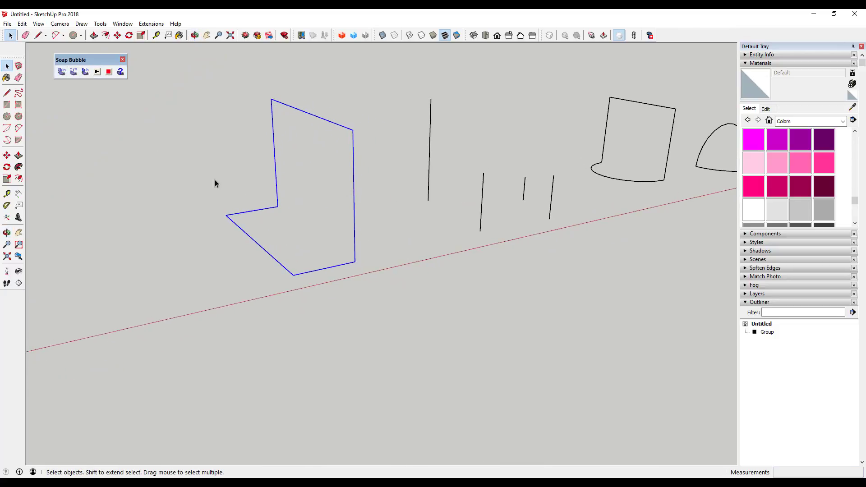
# Step: Generate a 10-division Soap Skin over the bent chair outline, forming a twisted, narrow-waisted mesh
pyautogui.click(61, 72)
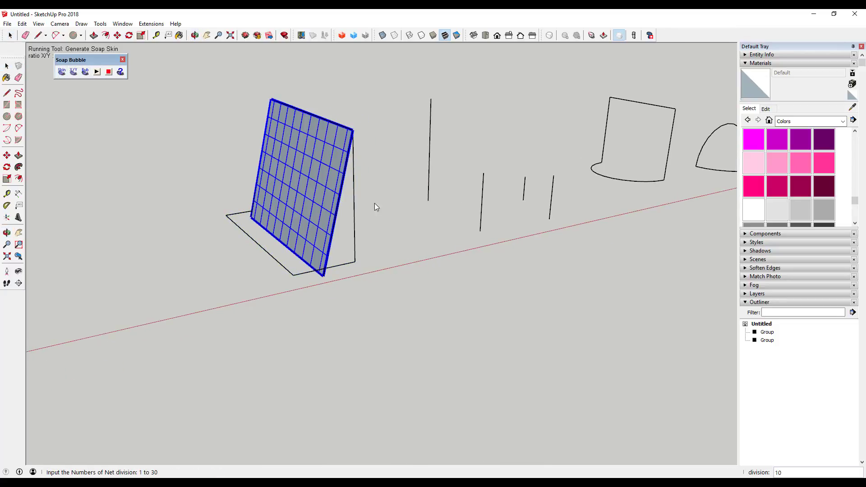
pyautogui.press('Return')
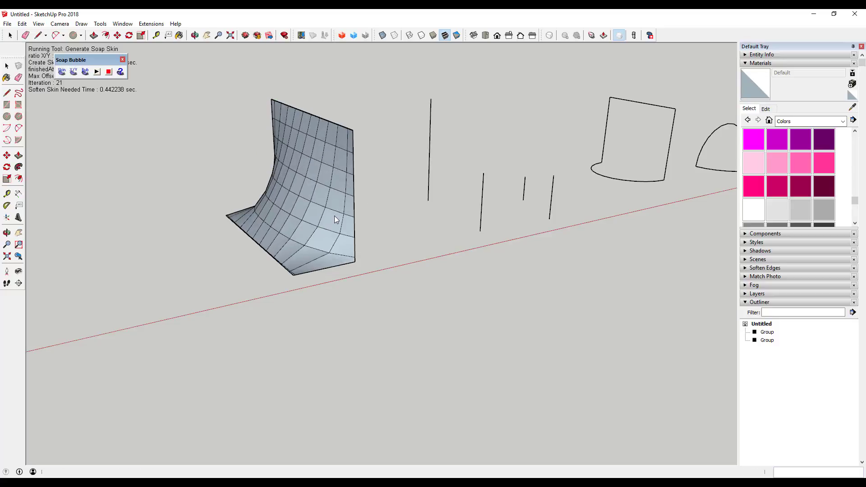
pyautogui.moveTo(336, 220); pyautogui.dragTo(304, 207, button='middle')
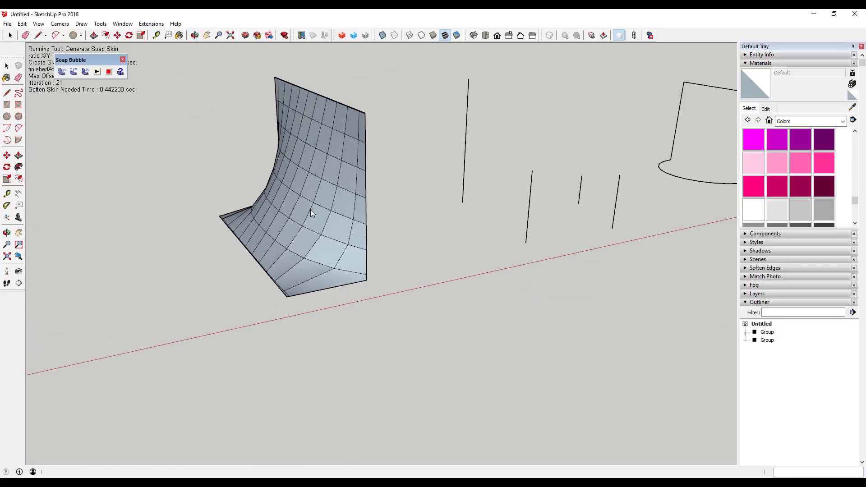
pyautogui.moveTo(595, 242); pyautogui.dragTo(553, 238, button='middle')
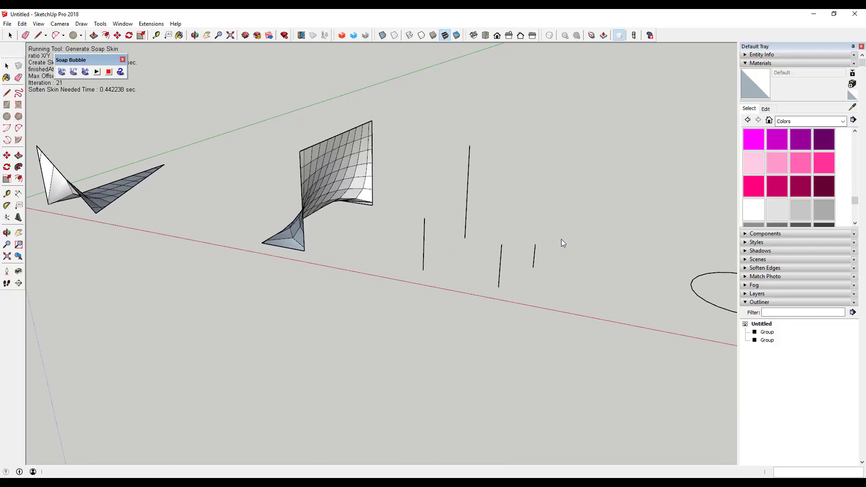
# Step: Draw edges linking the post tops into a closed loop back at the apex
pyautogui.press('l')
pyautogui.click(470, 145)
pyautogui.click(424, 217)
pyautogui.click(501, 243)
pyautogui.click(534, 244)
pyautogui.click(470, 145)
pyautogui.moveTo(495, 170); pyautogui.dragTo(514, 182, button='middle')
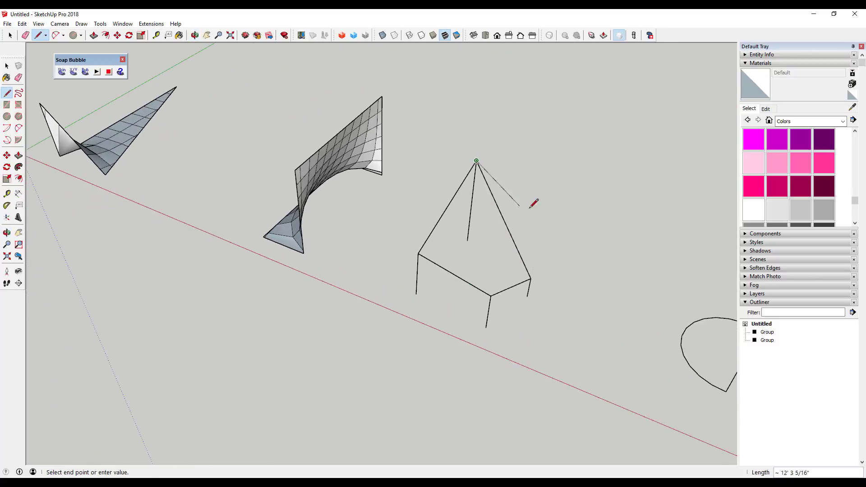
pyautogui.moveTo(554, 204); pyautogui.dragTo(610, 155, button='middle')
pyautogui.press('space')
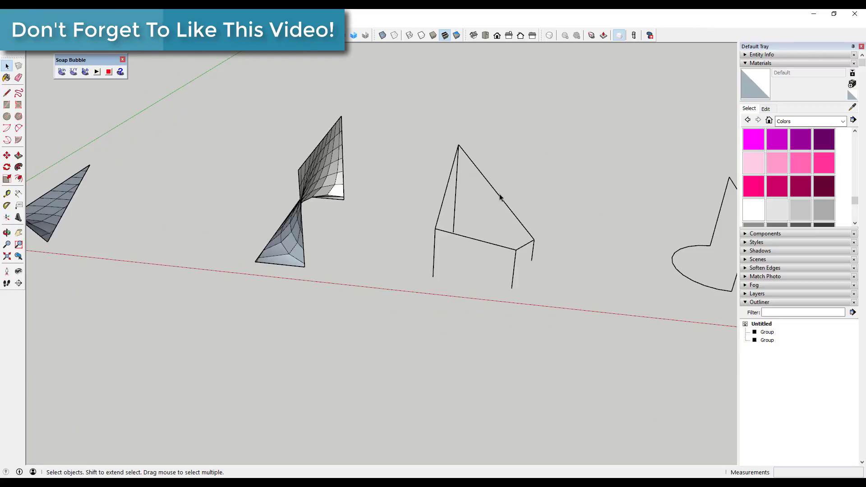
# Step: Try an apex-to-corner line, undo it, and window-select the loop's top edges
pyautogui.press('l')
pyautogui.click(458, 145)
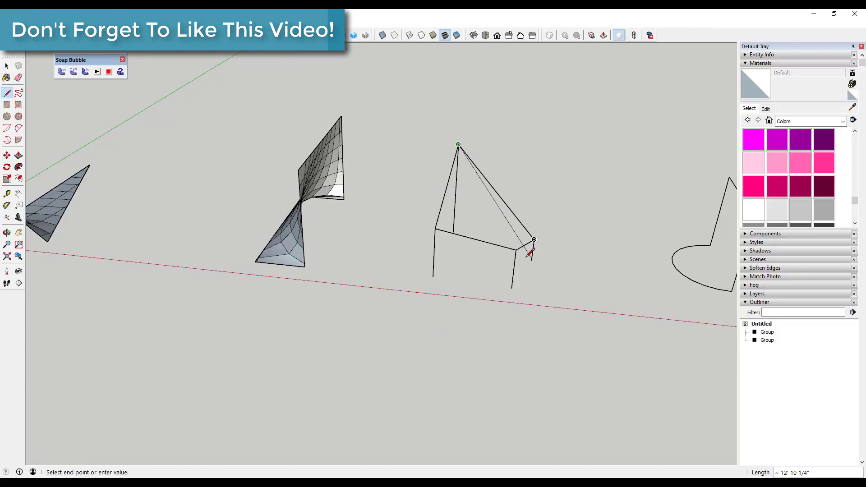
pyautogui.click(531, 252)
pyautogui.hotkey('ctrl', 'z')
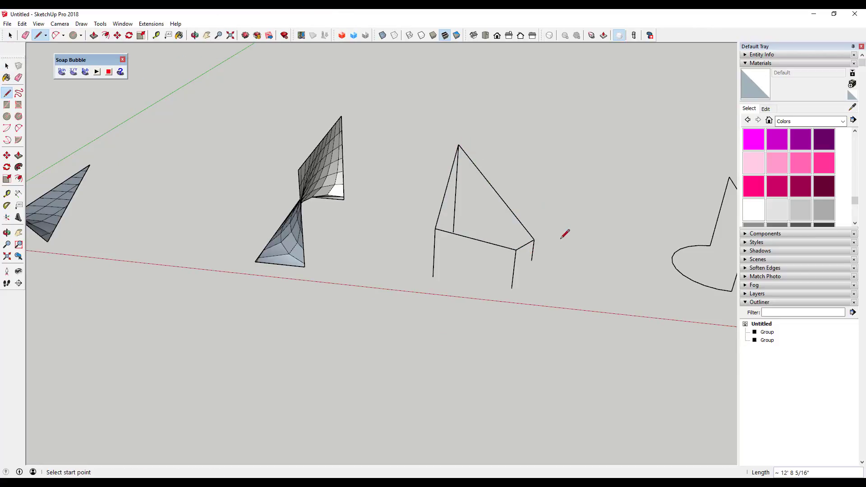
pyautogui.moveTo(565, 234); pyautogui.dragTo(401, 142, button='middle')
pyautogui.press('space')
pyautogui.moveTo(400, 140); pyautogui.dragTo(554, 241)
pyautogui.moveTo(470, 204); pyautogui.dragTo(541, 193, button='middle')
# Step: Generate a 10-division Soap Skin across the raised triangular loop on the posts
pyautogui.scroll(3, 541, 193)
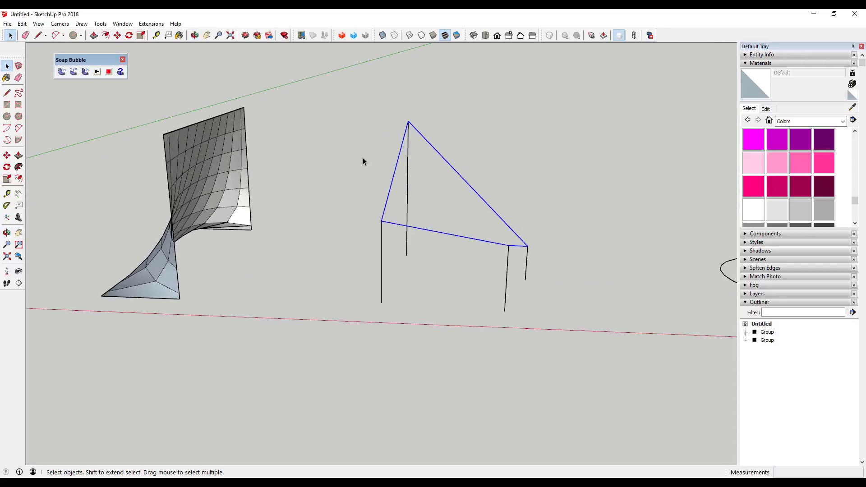
pyautogui.click(60, 72)
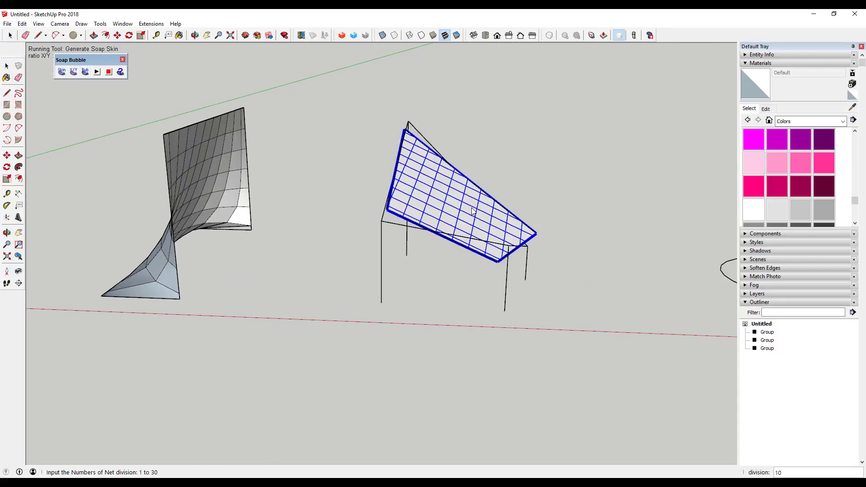
pyautogui.press('Return')
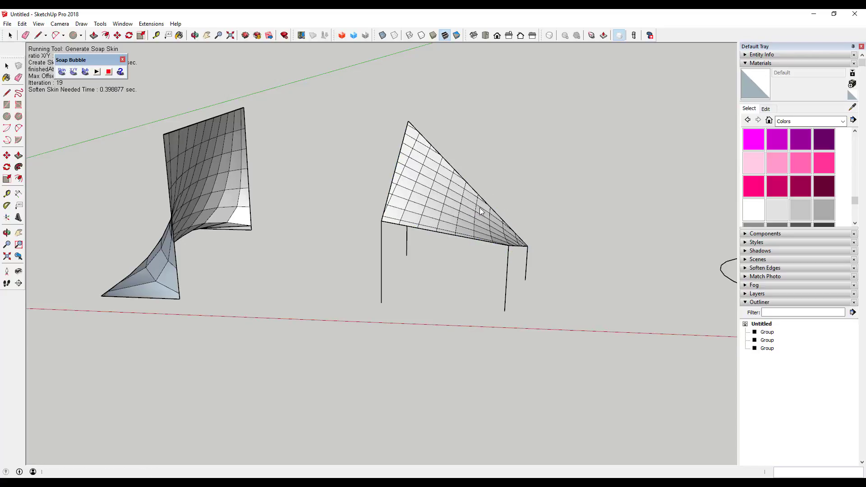
pyautogui.moveTo(513, 201); pyautogui.dragTo(392, 163, button='middle')
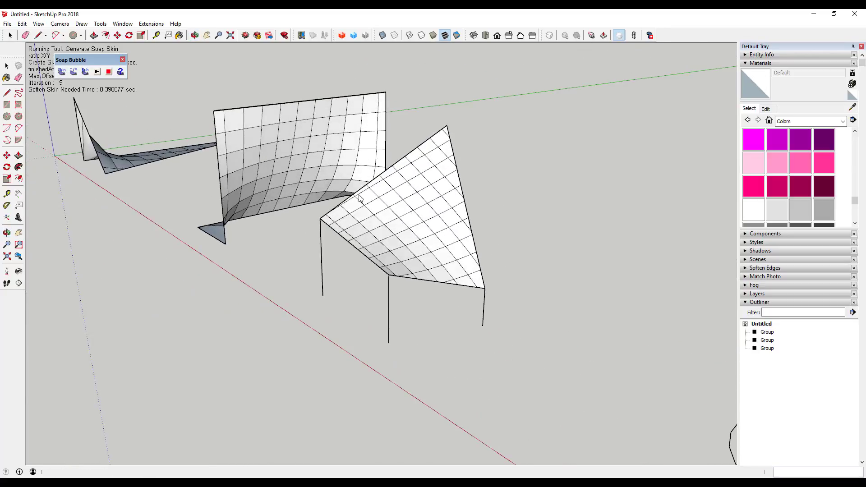
pyautogui.moveTo(448, 131); pyautogui.dragTo(559, 194, button='middle')
pyautogui.scroll(3, 559, 193)
pyautogui.scroll(3, 480, 199)
pyautogui.moveTo(406, 197); pyautogui.dragTo(418, 195, button='middle')
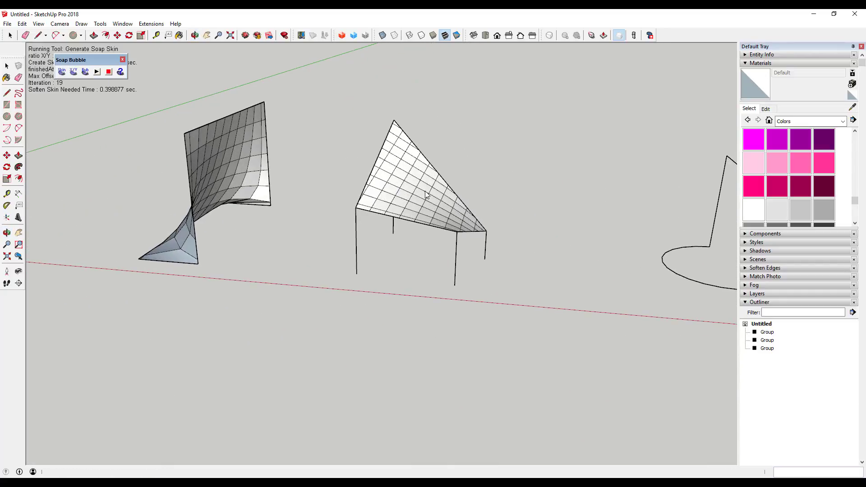
# Step: Select the tent skin group and enable the Sandbox toolbar beside the Soap Bubble tools
pyautogui.press('space')
pyautogui.click(419, 195)
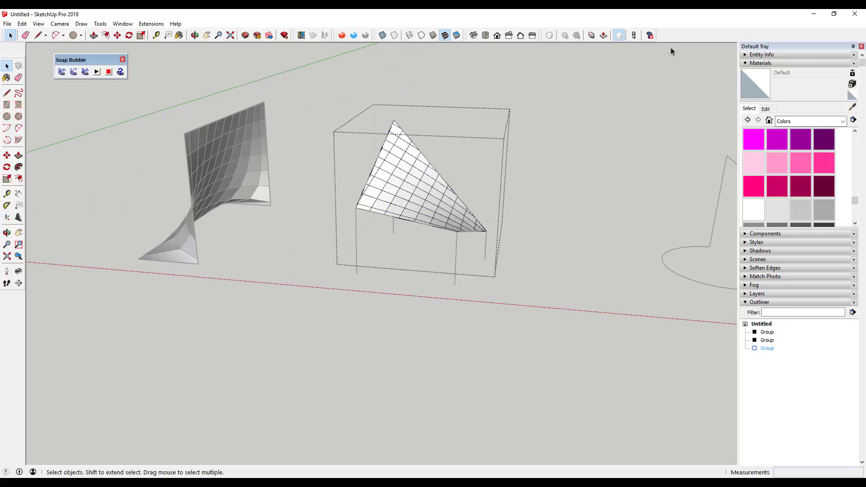
pyautogui.rightClick(671, 35)
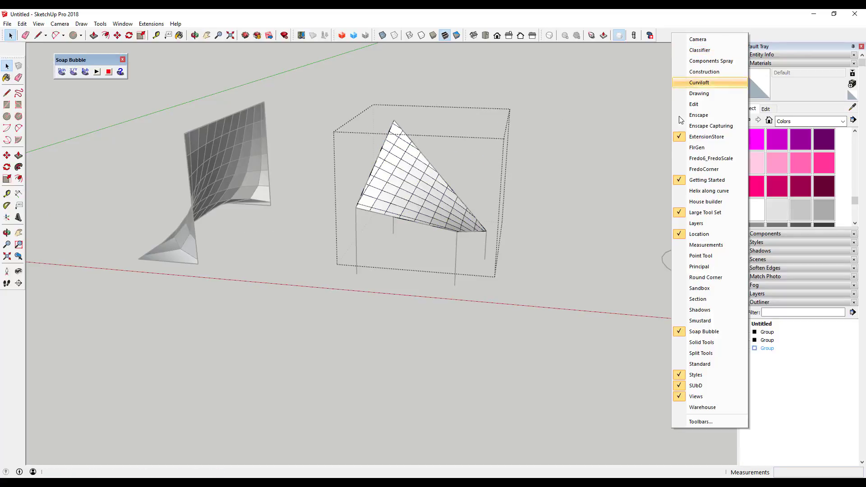
pyautogui.click(695, 294)
pyautogui.moveTo(82, 59); pyautogui.dragTo(74, 130)
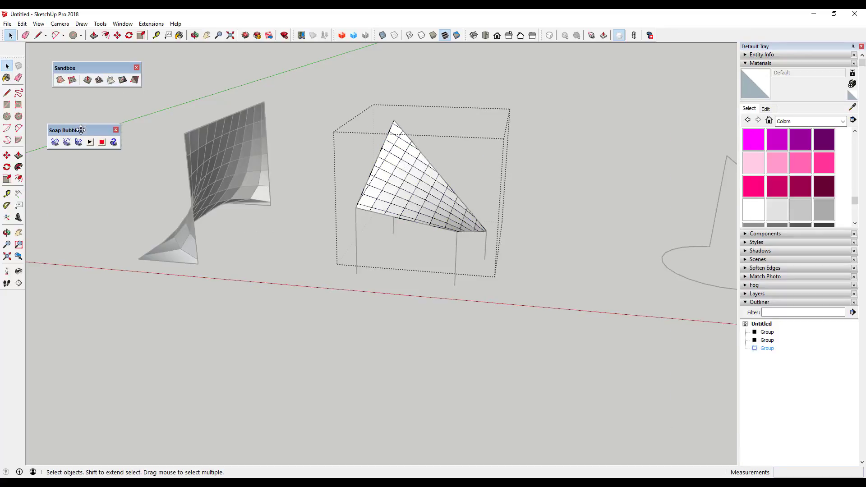
# Step: Push several bulges and dents into the tent skin with Smoove
pyautogui.click(88, 80)
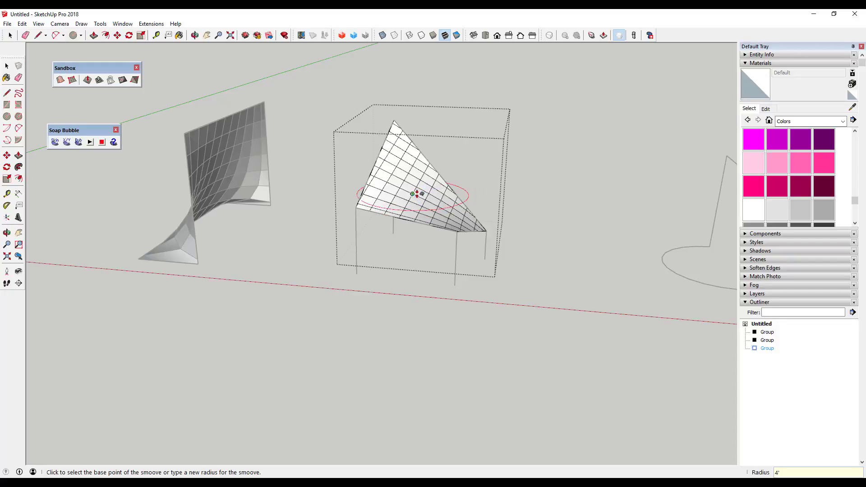
pyautogui.click(417, 192)
pyautogui.click(415, 184)
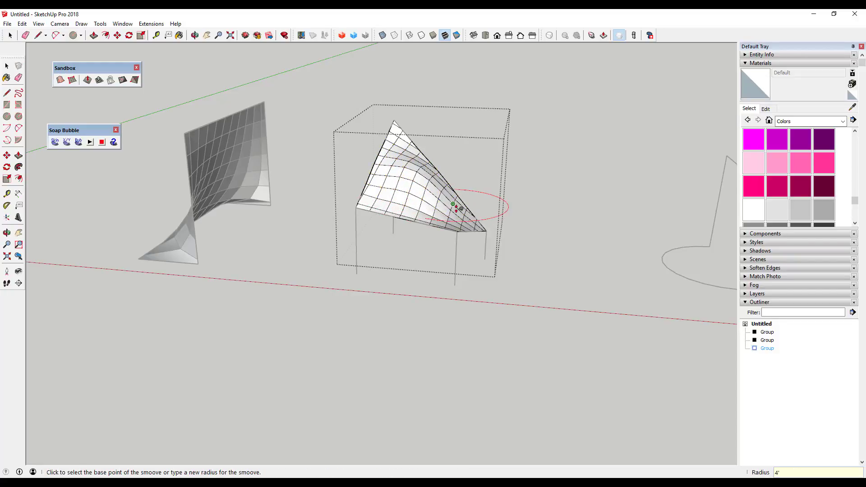
pyautogui.click(454, 206)
pyautogui.click(468, 205)
pyautogui.click(420, 208)
pyautogui.click(417, 203)
pyautogui.click(388, 216)
pyautogui.click(391, 214)
pyautogui.moveTo(391, 214); pyautogui.dragTo(458, 226, button='middle')
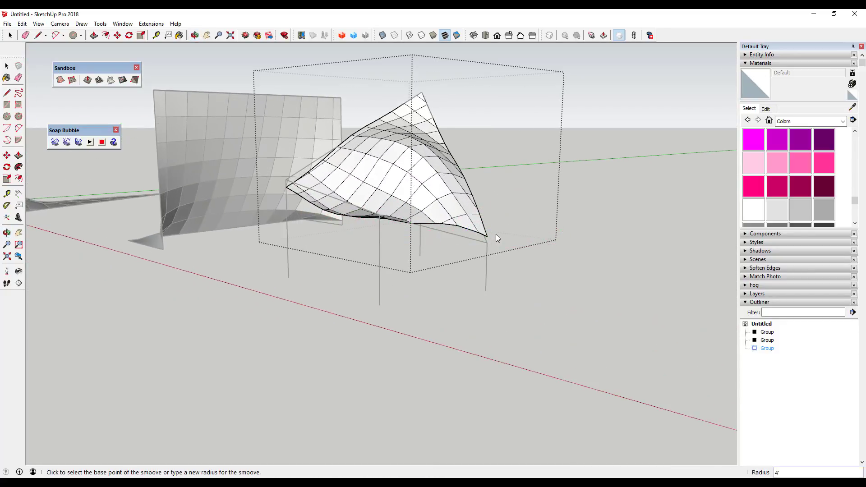
# Step: Undo the last two Smoove edits, close the group, and window-select the boot-shaped curve
pyautogui.hotkey('ctrl', 'z')
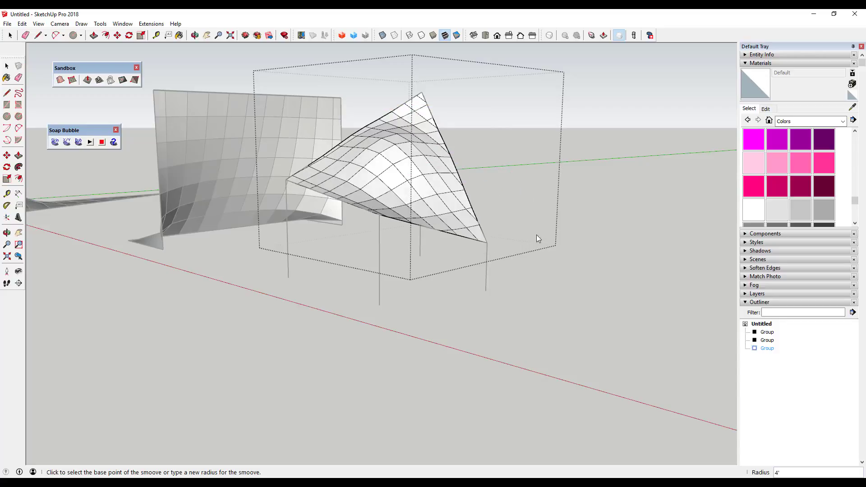
pyautogui.hotkey('ctrl', 'z')
pyautogui.moveTo(460, 164); pyautogui.dragTo(451, 185, button='middle')
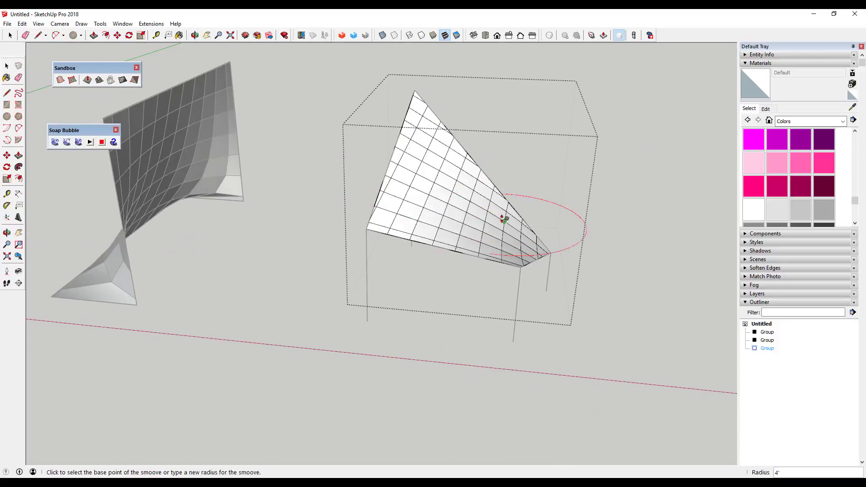
pyautogui.press('space')
pyautogui.scroll(-5, 551, 177)
pyautogui.click(535, 163)
pyautogui.moveTo(535, 163); pyautogui.dragTo(435, 166, button='middle')
pyautogui.moveTo(403, 130); pyautogui.dragTo(596, 333)
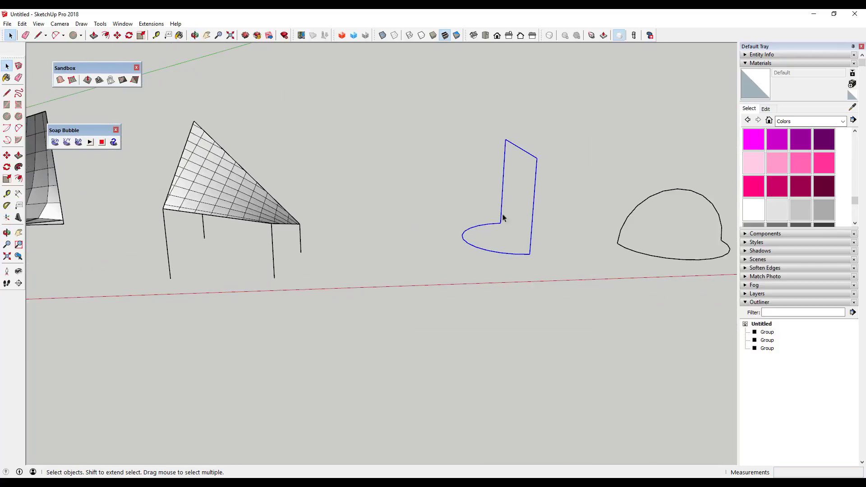
# Step: Generate a gridded soap skin over the boot-shaped curve with the default divisions
pyautogui.click(56, 142)
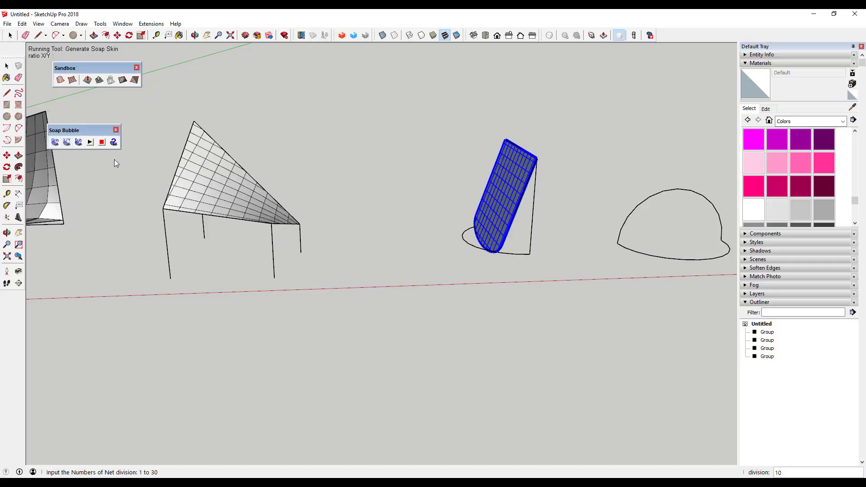
pyautogui.press('Return')
pyautogui.scroll(3, 529, 212)
pyautogui.moveTo(616, 220); pyautogui.dragTo(448, 229, button='middle')
# Step: Select the rounded dome outline and inflate a gridded dome-like soap skin across it
pyautogui.press('space')
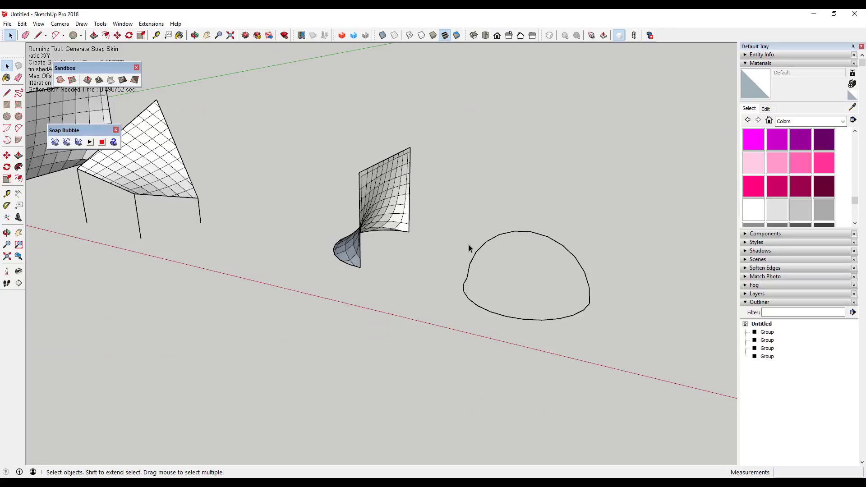
pyautogui.moveTo(602, 332); pyautogui.dragTo(603, 332)
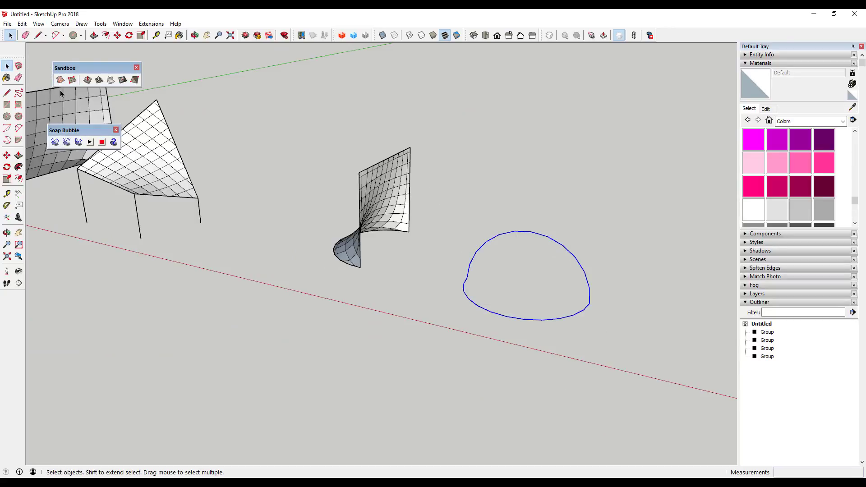
pyautogui.click(55, 141)
pyautogui.press('Return')
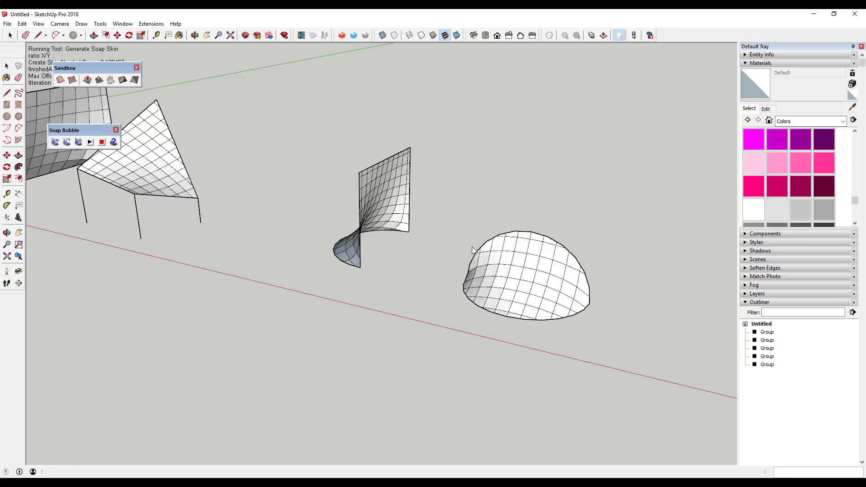
pyautogui.moveTo(253, 210); pyautogui.dragTo(511, 282, button='middle')
pyautogui.scroll(-5, 467, 257)
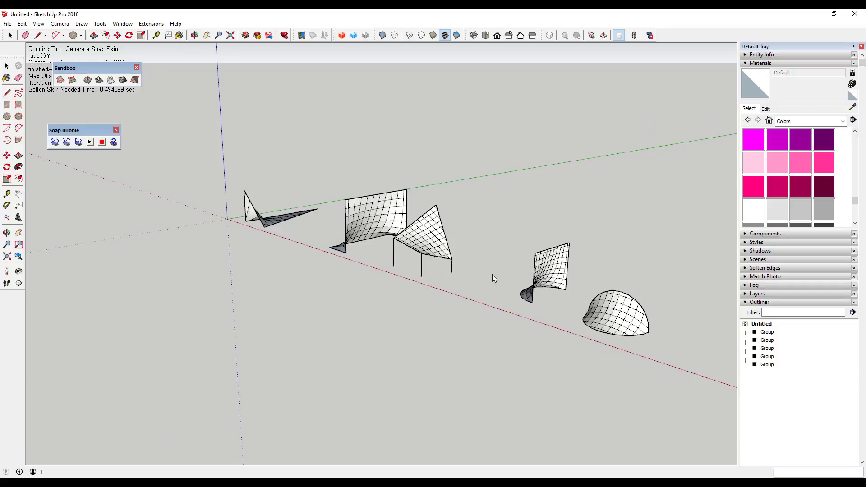
pyautogui.moveTo(386, 248); pyautogui.dragTo(438, 268, button='middle')
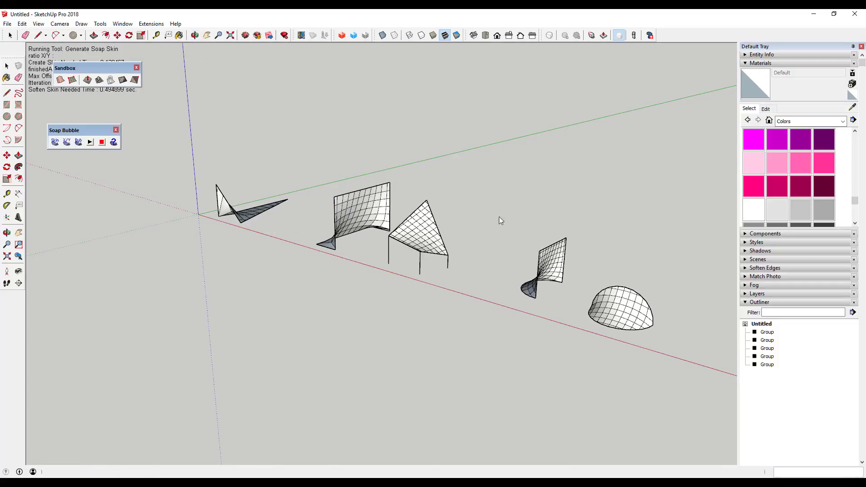
pyautogui.scroll(2, 576, 249)
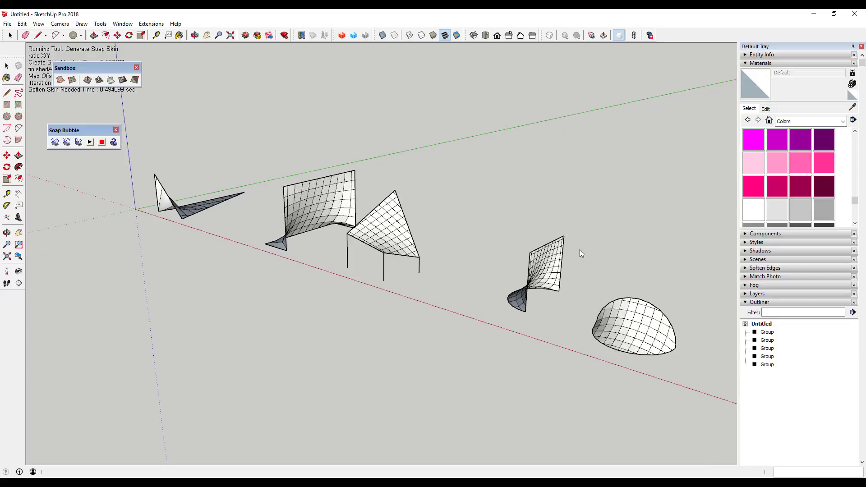